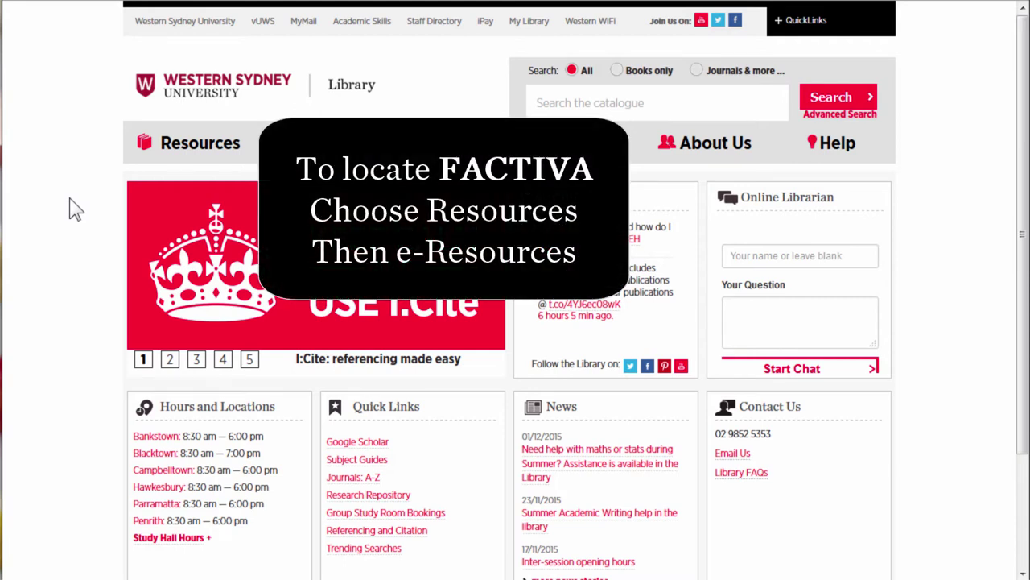
Go to the library's e-Resources page and scroll down to the General Guides.
left_click(226, 143)
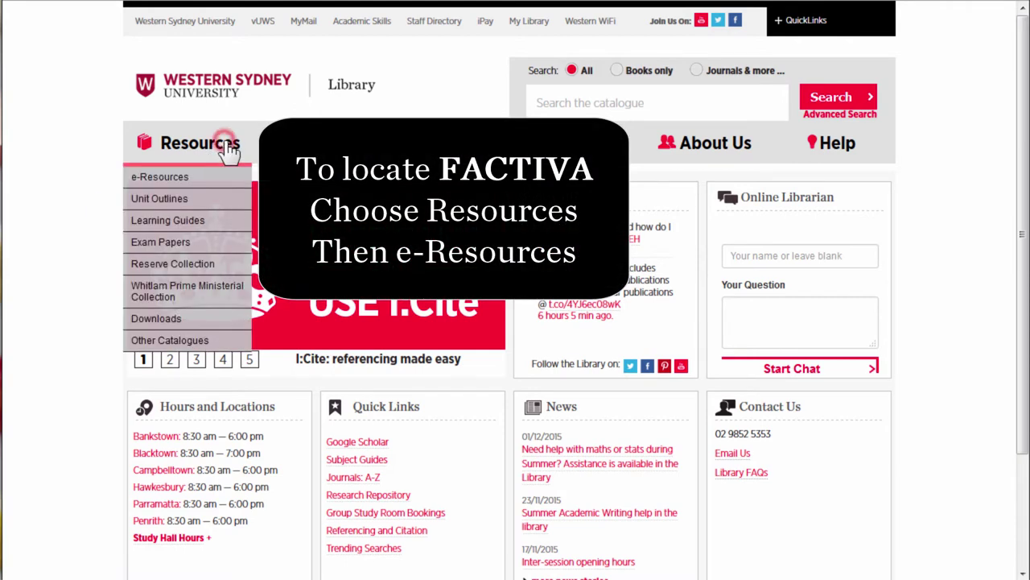
left_click(213, 177)
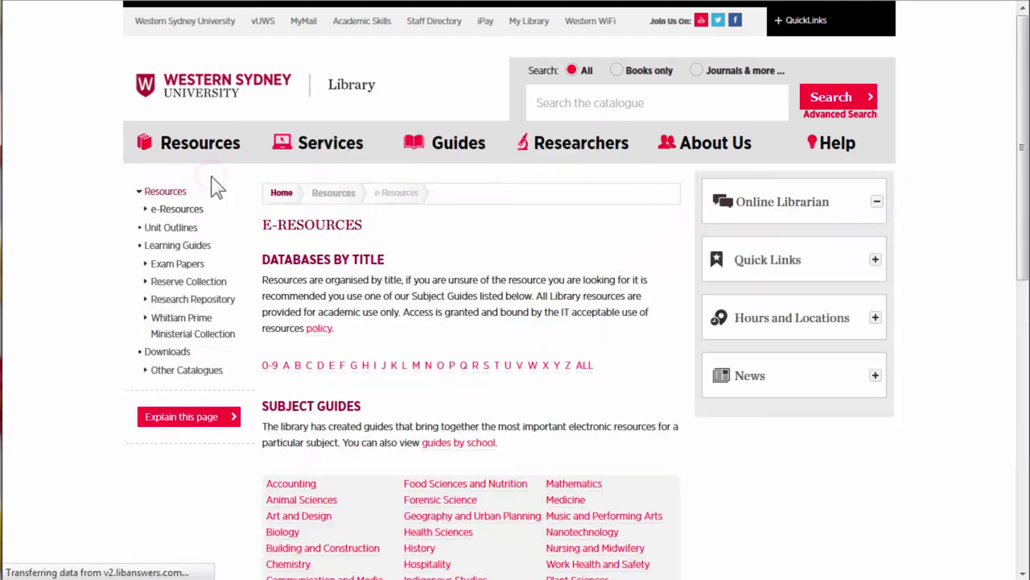
scroll(253, 189, "down", 7)
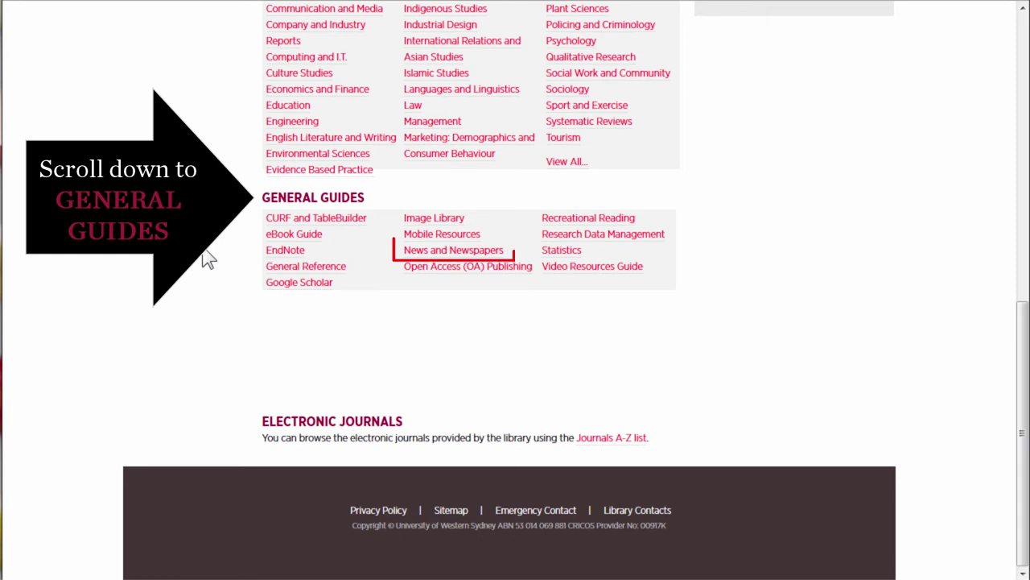
Open the News and Newspapers guide and scroll down to the Factiva entry.
left_click(442, 251)
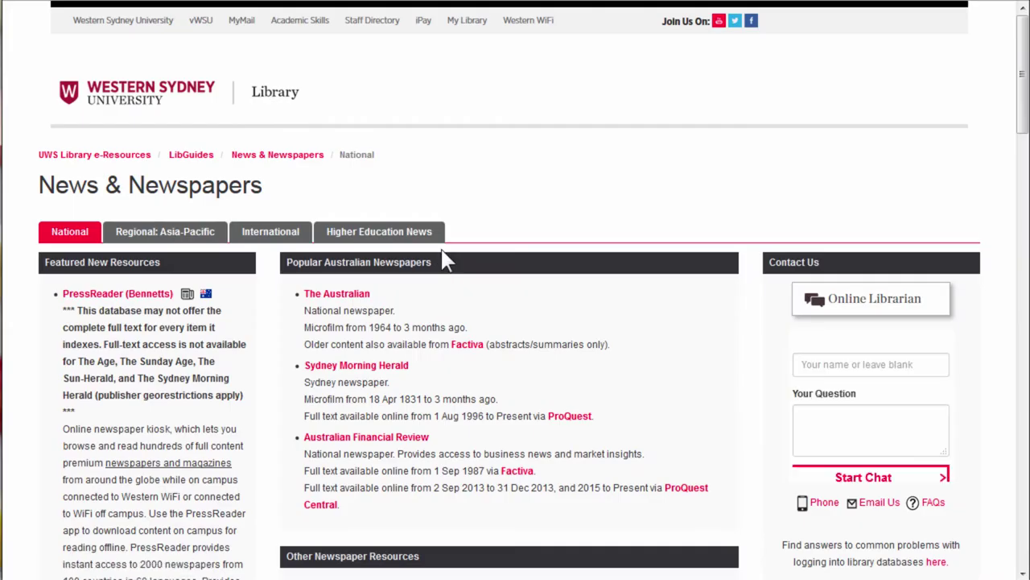
scroll(269, 265, "down", 10)
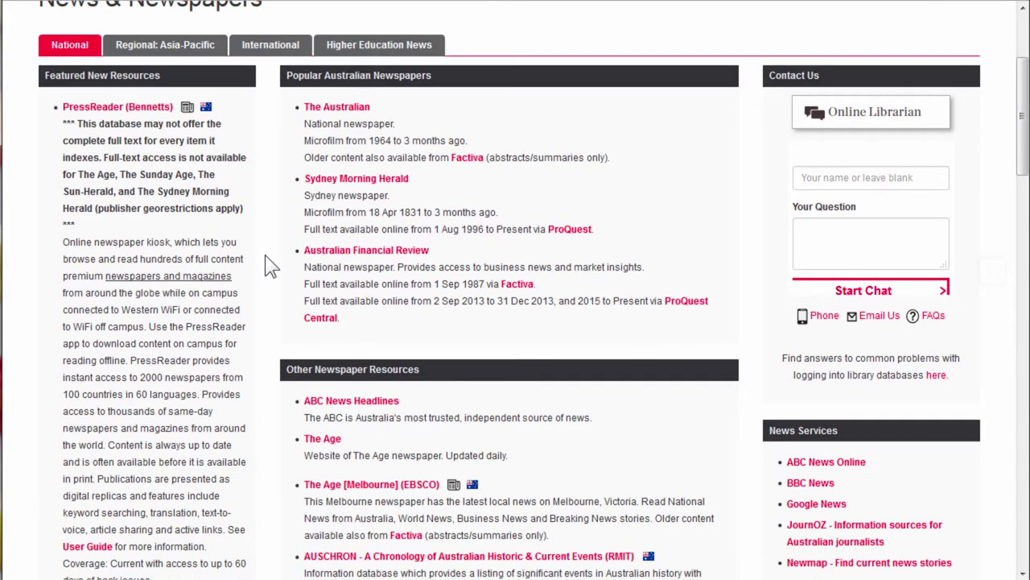
scroll(270, 265, "down", 3)
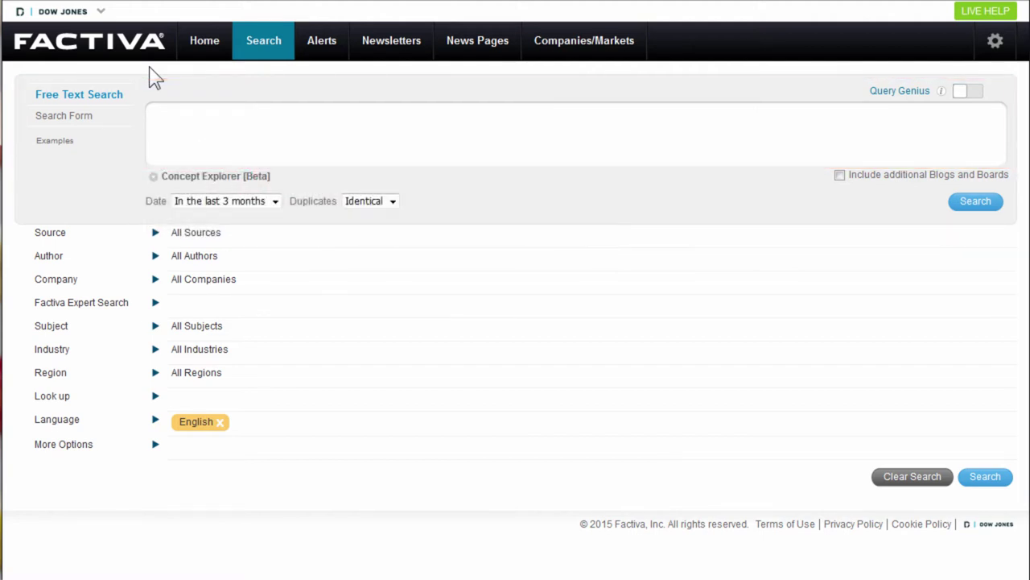
Enter the query 'globali?ation AND society', using a ? wildcard in place of the s.
left_click(161, 115)
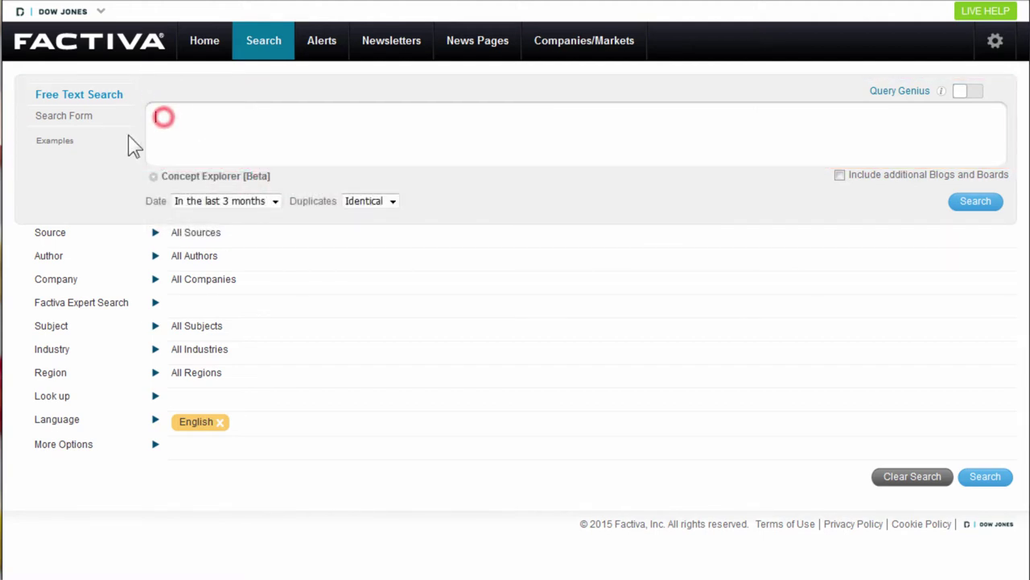
type("globalisation")
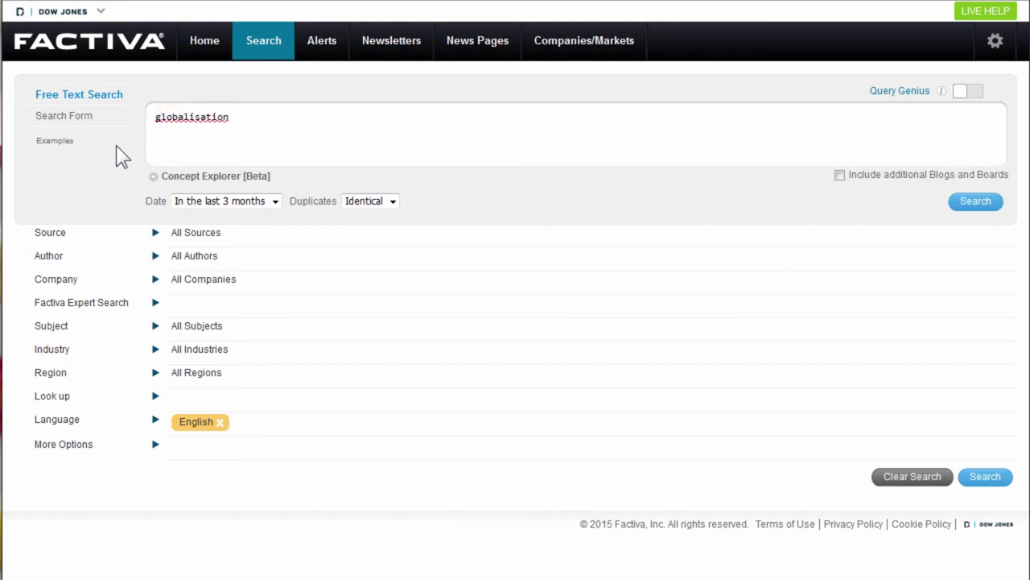
type(" AND society")
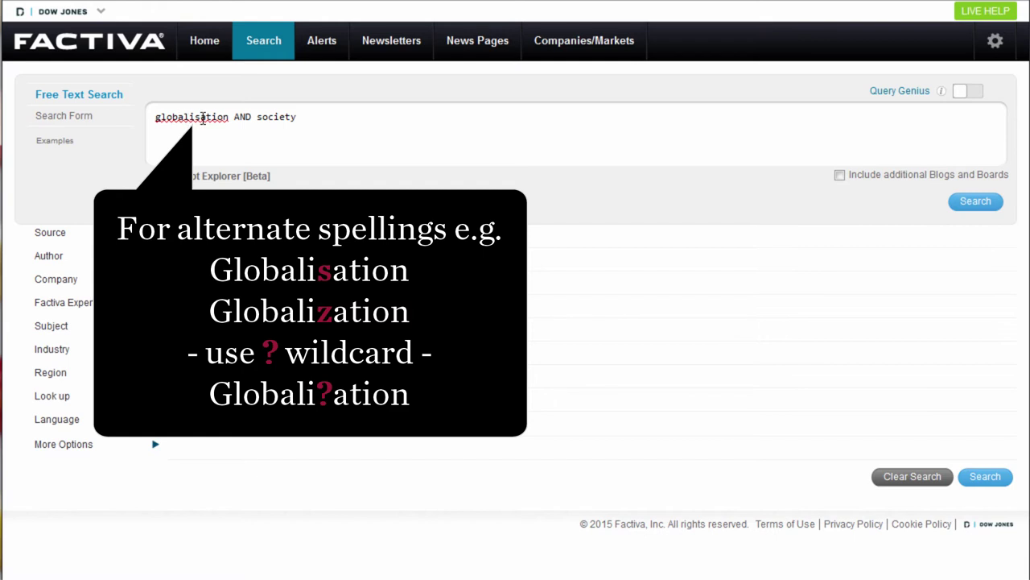
key("BackSpace")
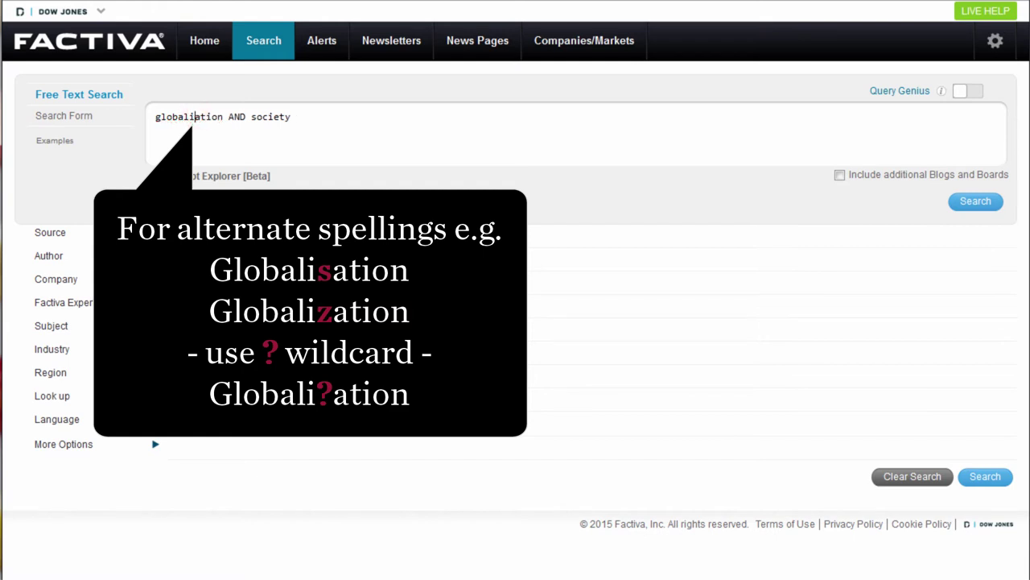
type("?")
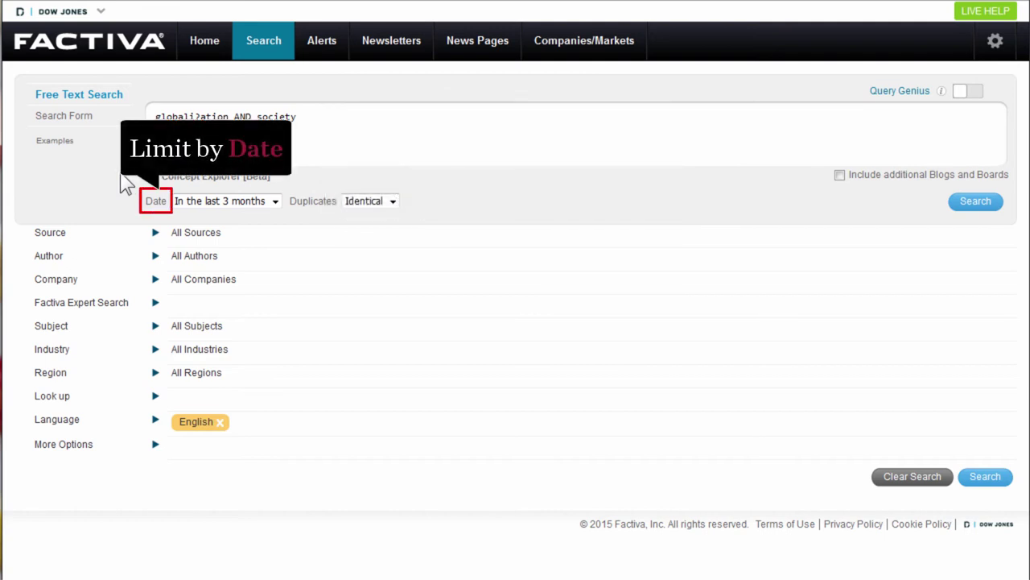
Change the date range from 3 months to In the last 6 months.
left_click(276, 201)
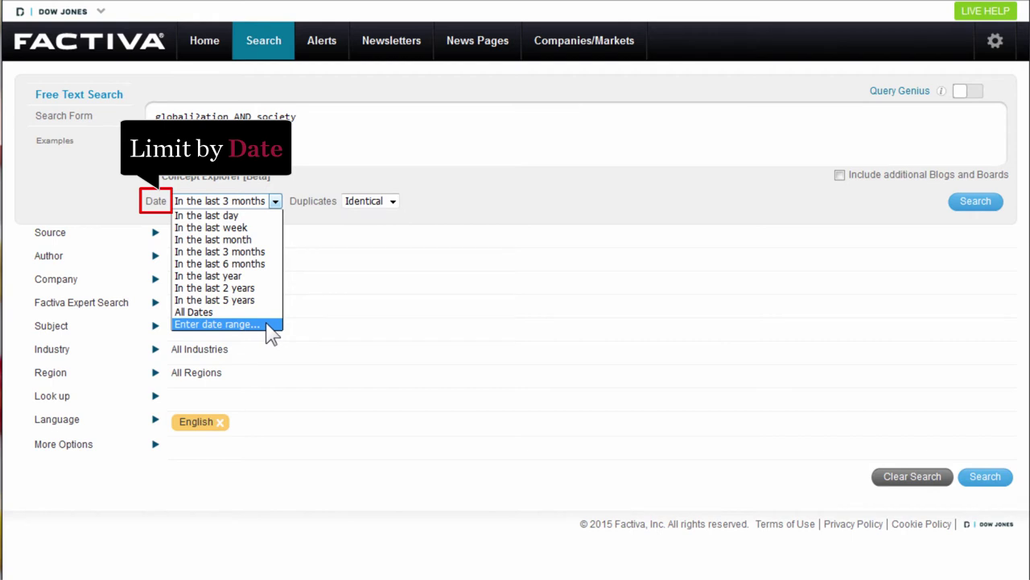
left_click(272, 264)
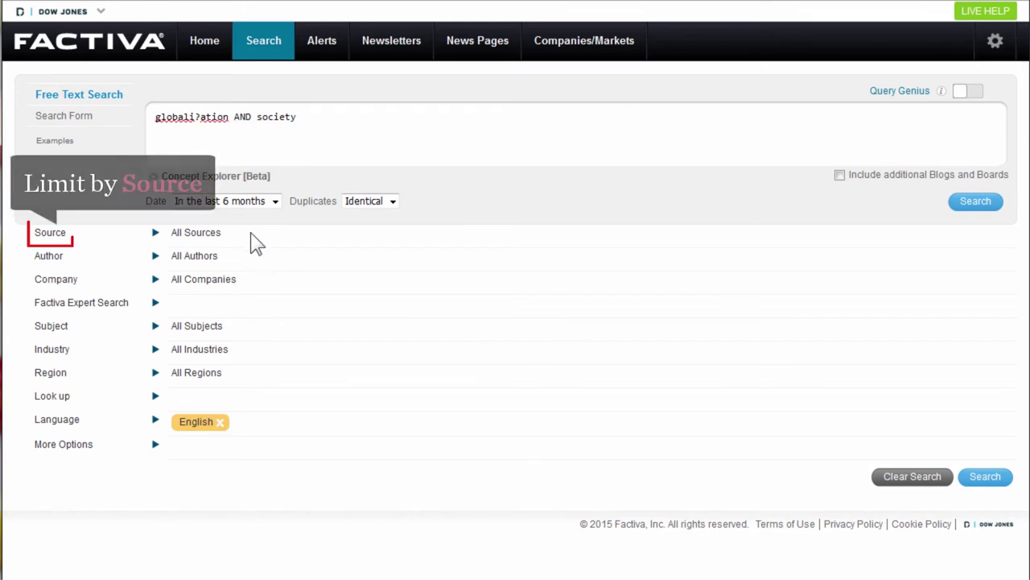
Limit the source to Newspapers: All and run the search, listing 1,167 headlines.
left_click(156, 233)
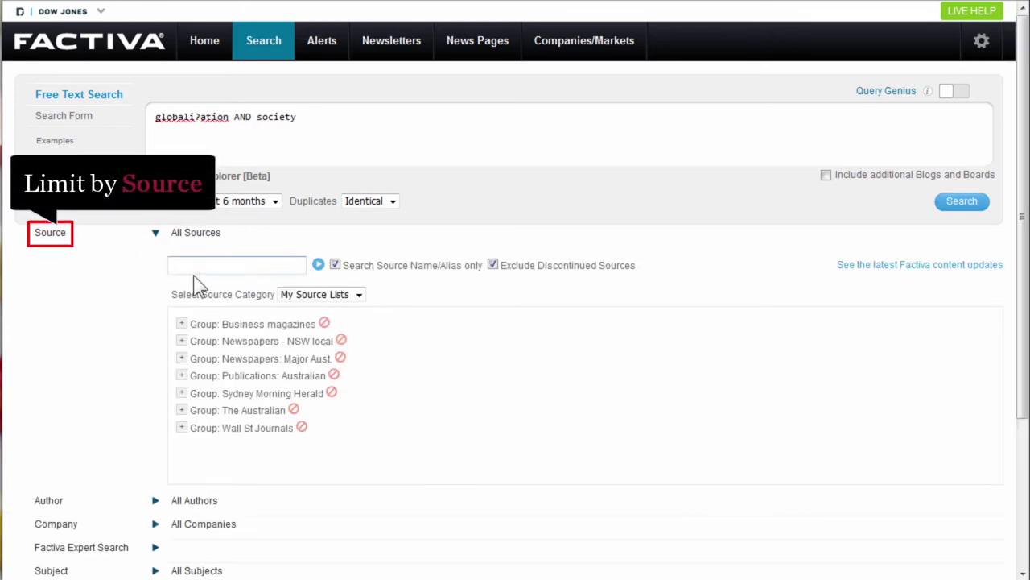
left_click(359, 295)
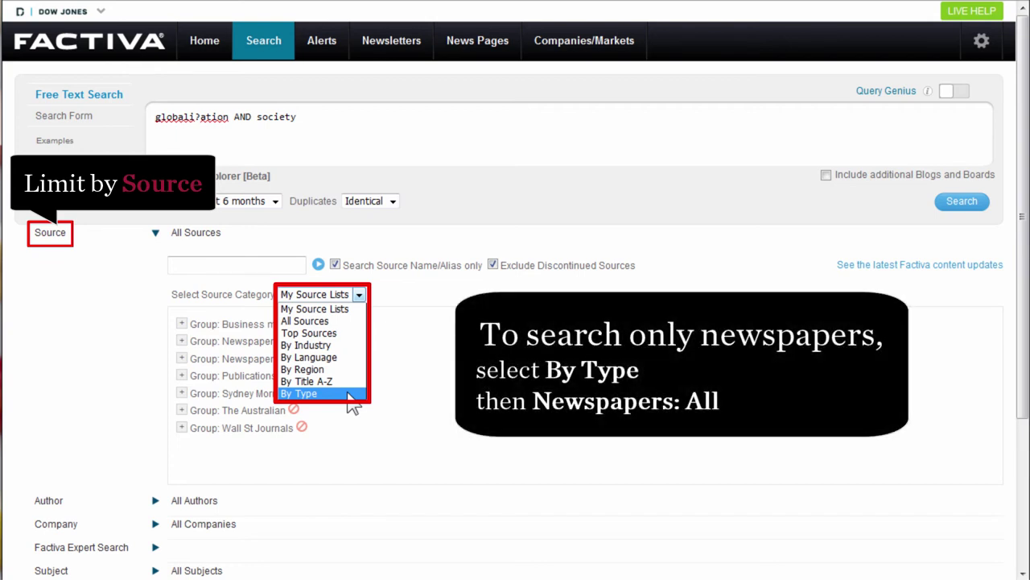
left_click(352, 394)
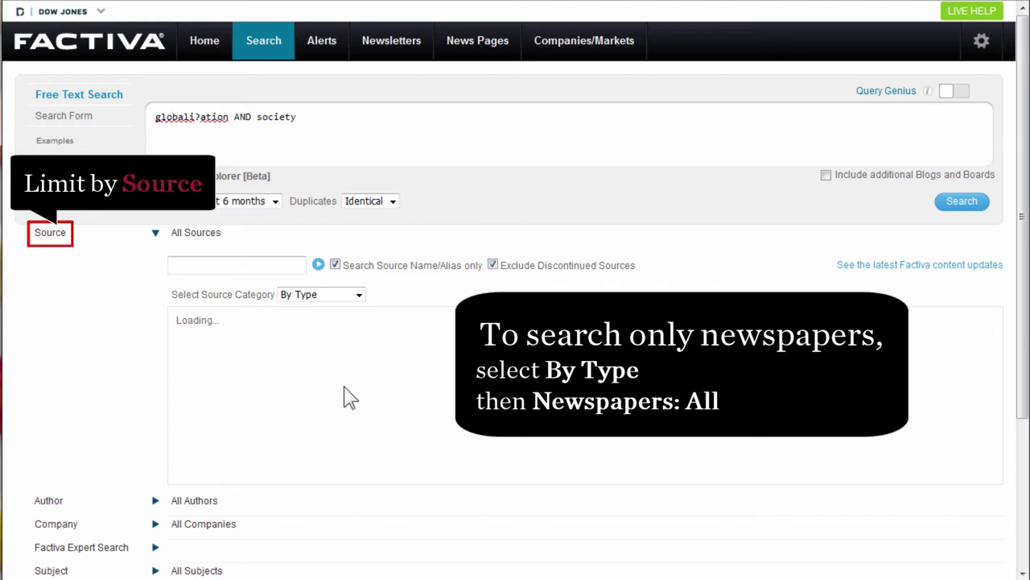
scroll(416, 349, "down", 5)
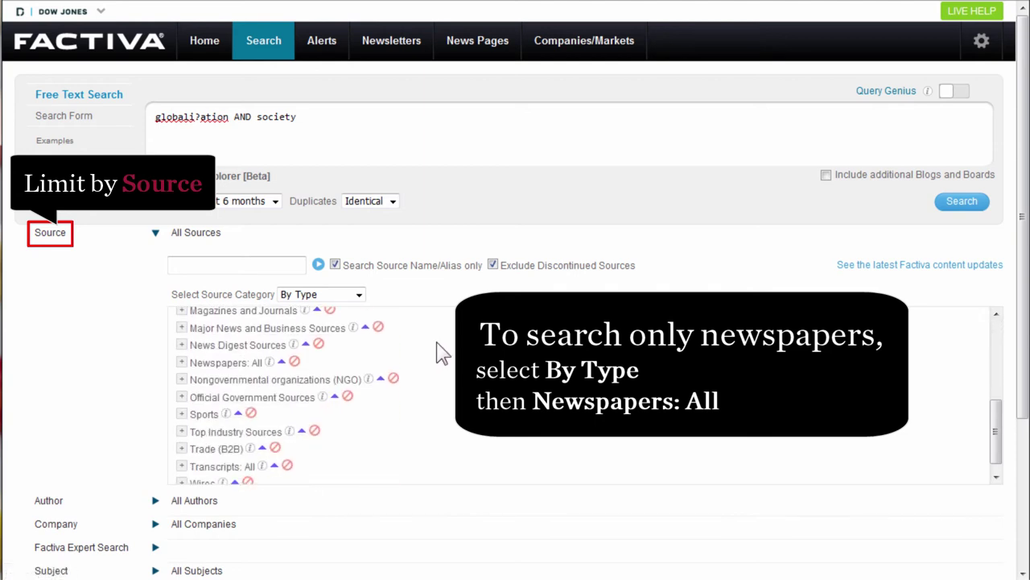
left_click(213, 352)
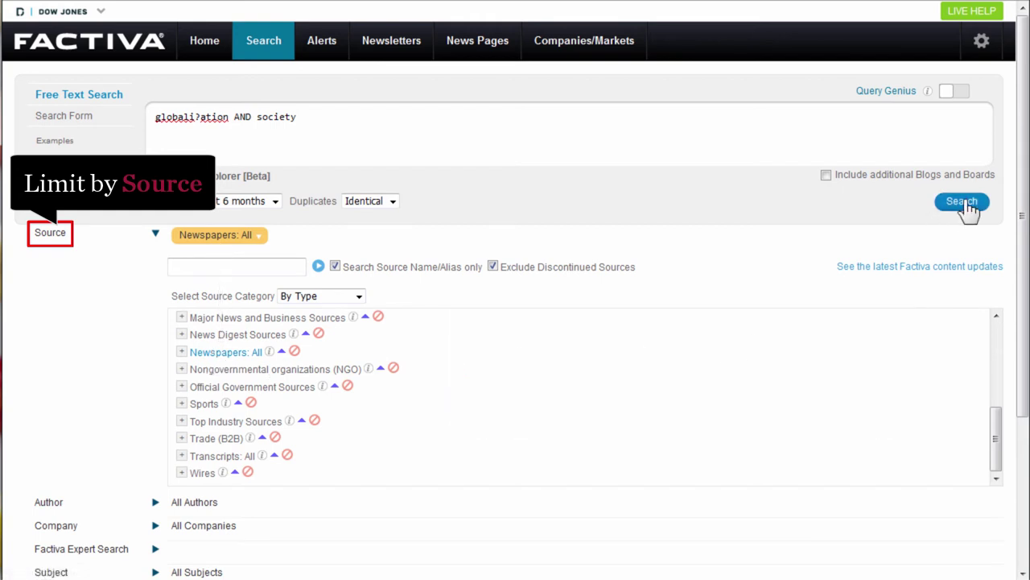
left_click(966, 201)
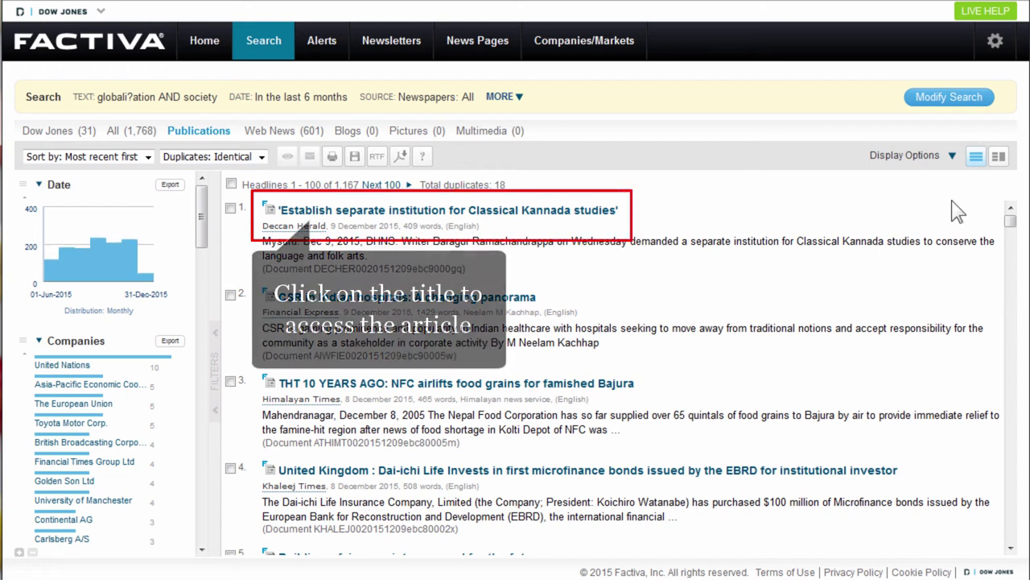
Open the Deccan Herald article 'Establish separate institution for Classical Kannada studies'.
left_click(460, 210)
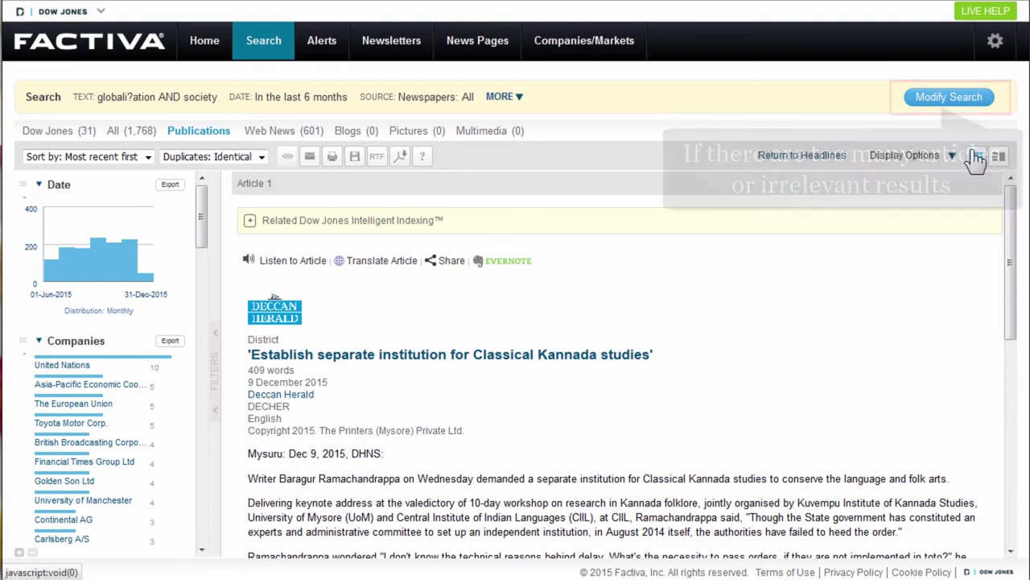
Return to the search form and remove Newspapers: All from the sources.
left_click(952, 104)
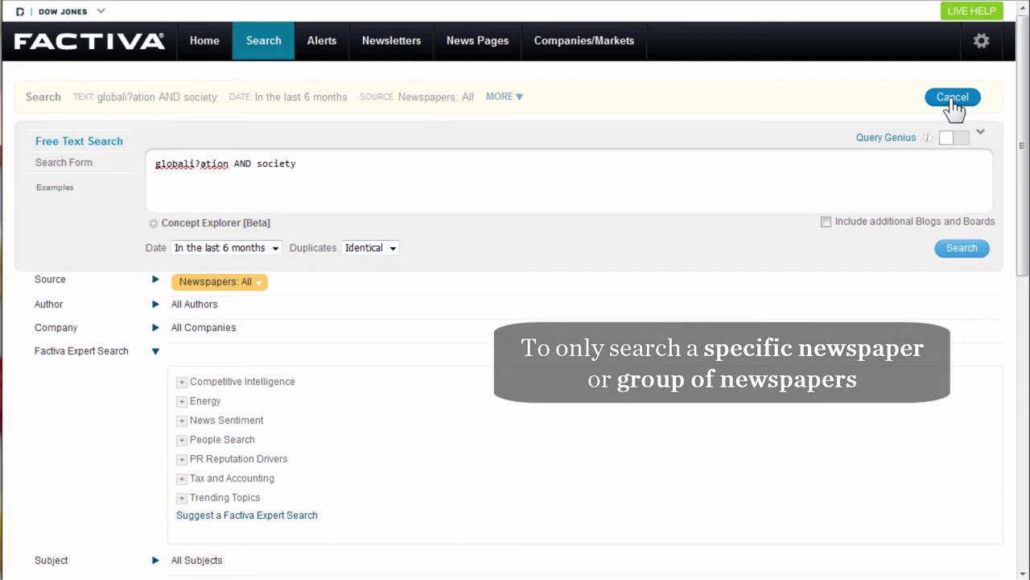
left_click(155, 281)
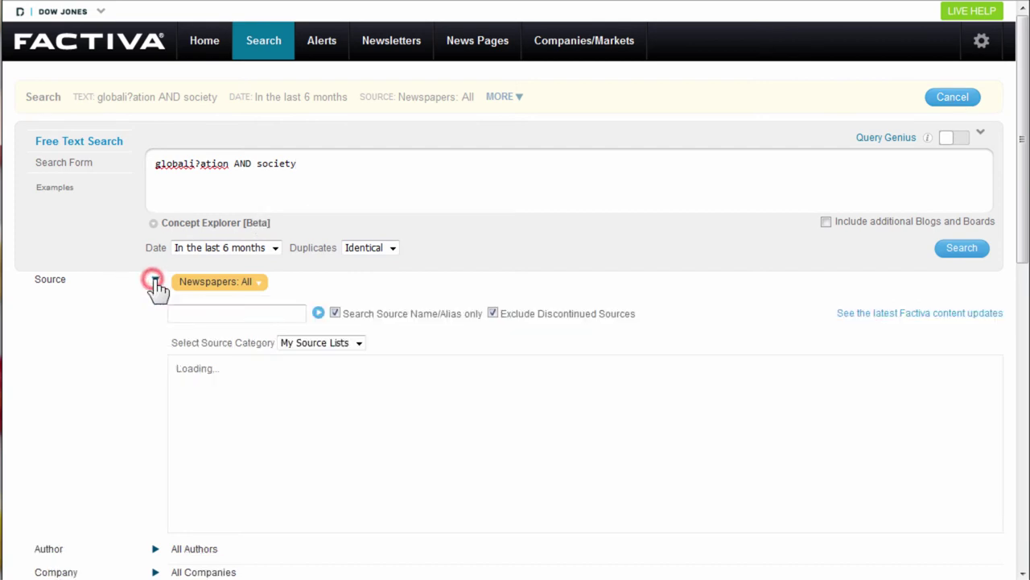
left_click(258, 281)
left_click(240, 312)
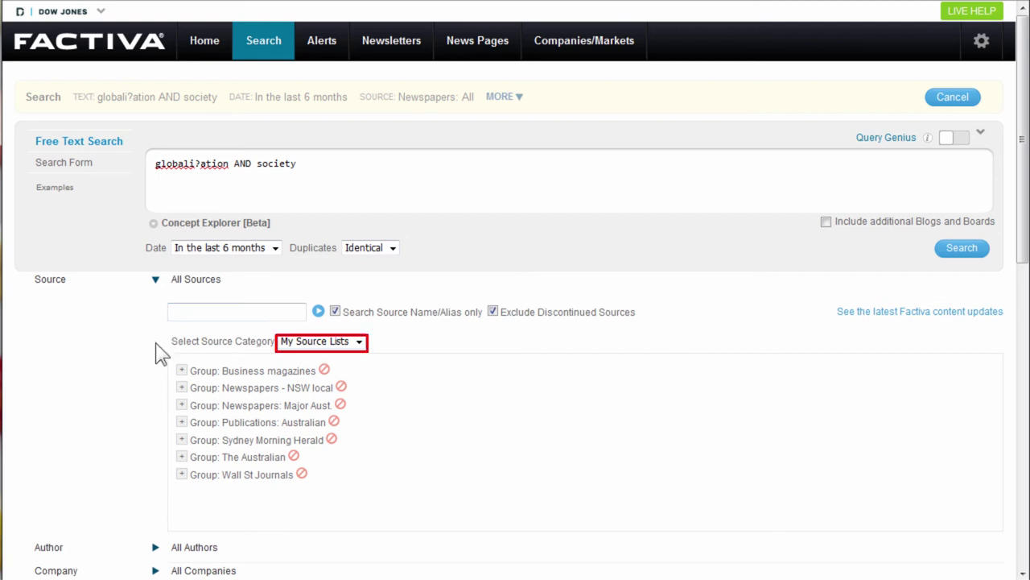
Add Group: Business magazines, The Age (Melbourne, Australia) and The Australian - Online as sources.
left_click(252, 372)
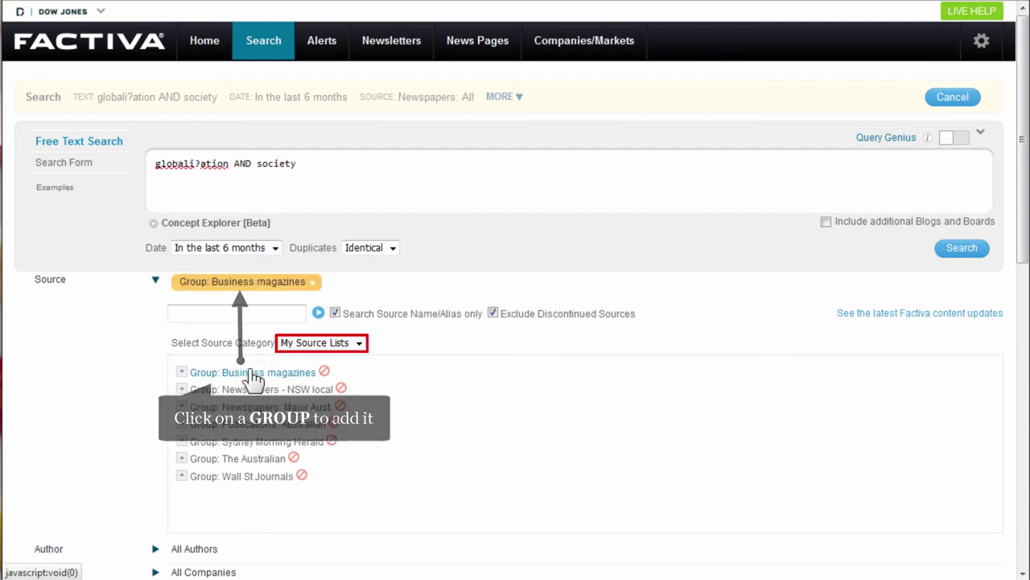
left_click(182, 406)
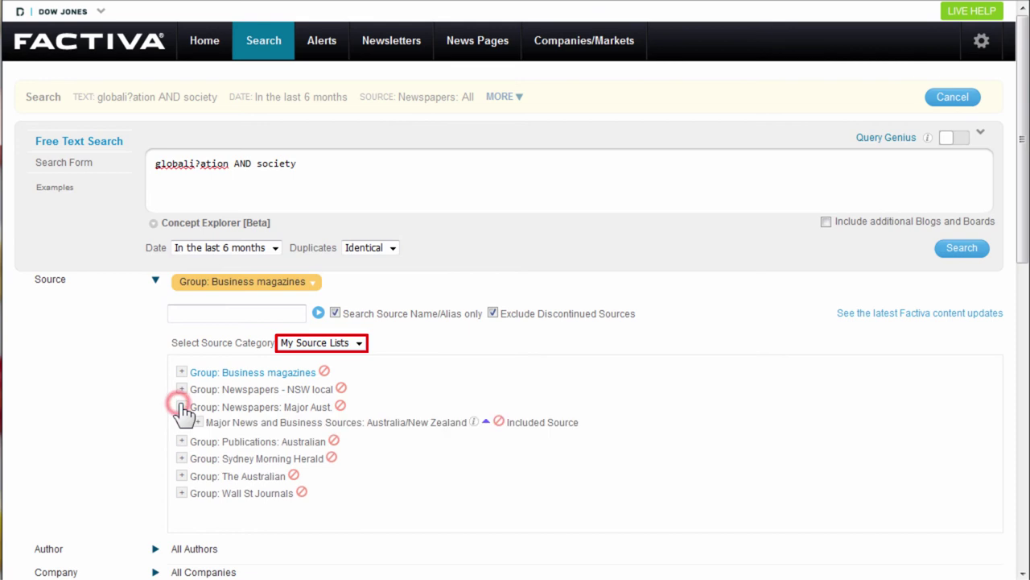
left_click(198, 423)
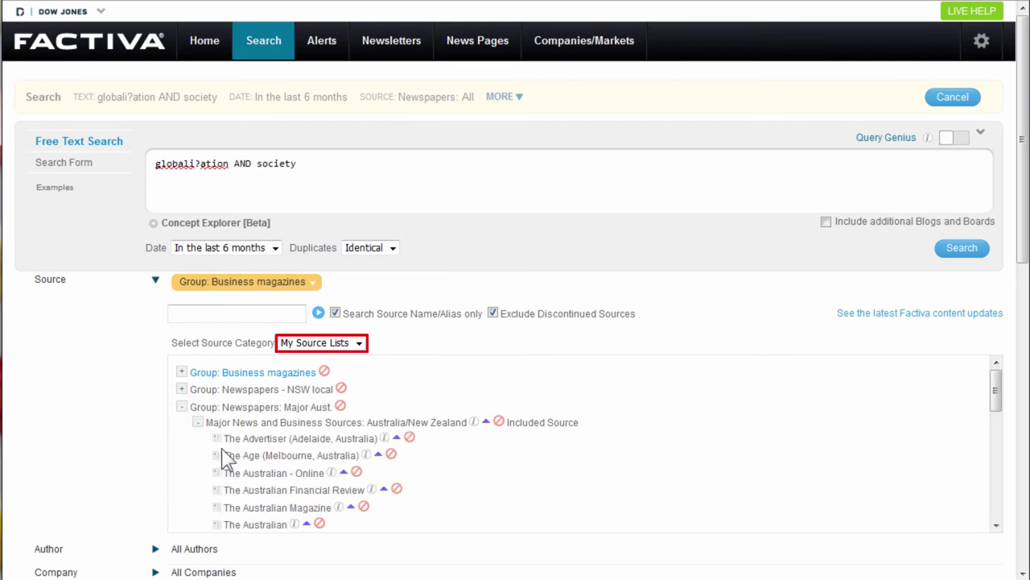
left_click(251, 455)
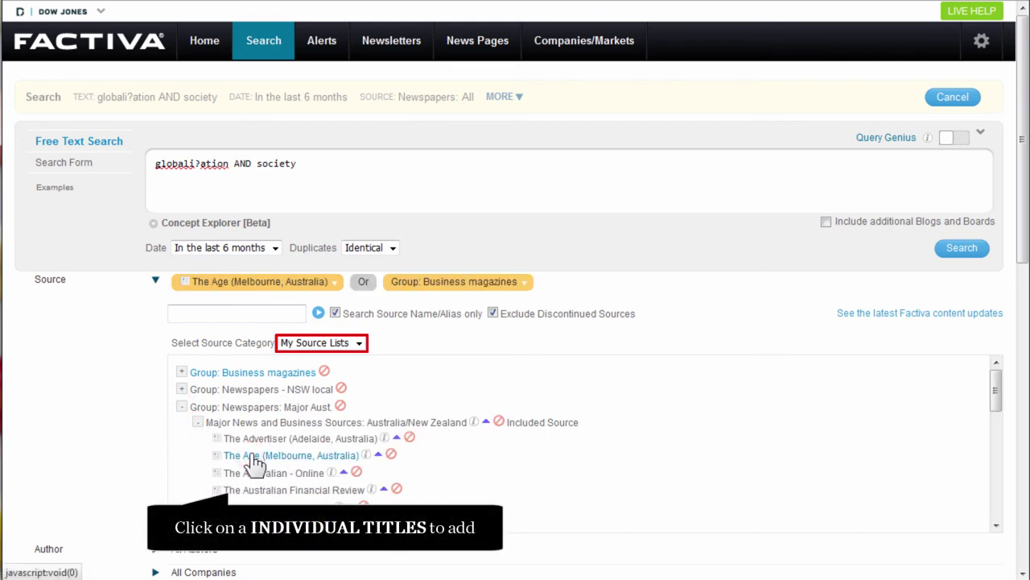
left_click(256, 474)
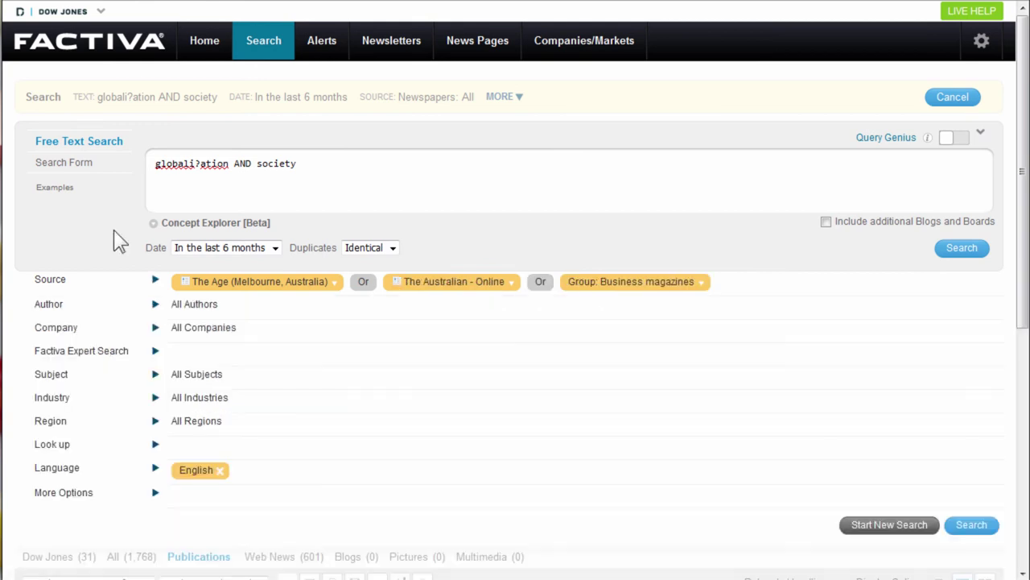
Match free-text terms only in Headline and Lead Paragraph and rerun the search.
scroll(115, 239, "down", 5)
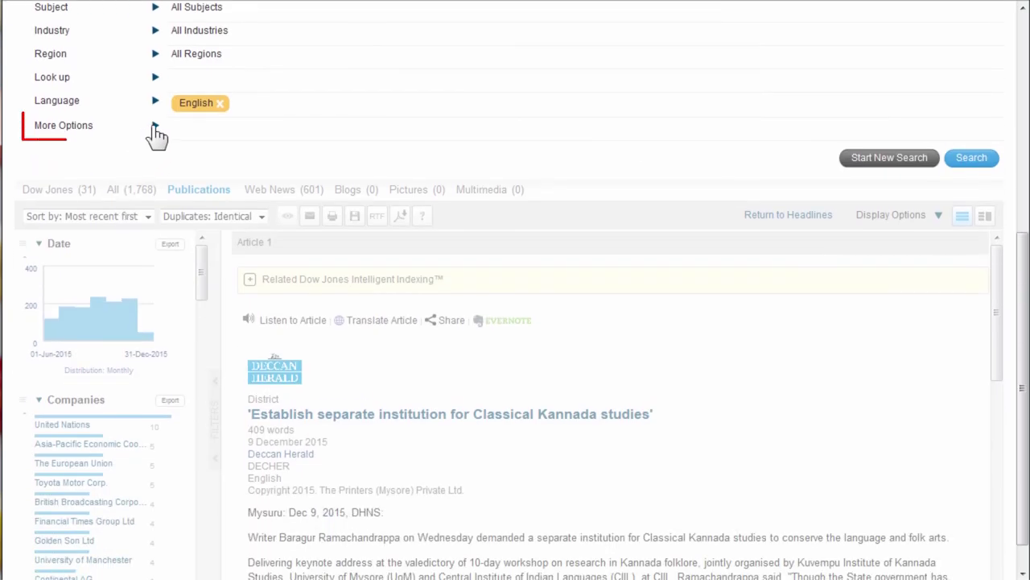
left_click(155, 129)
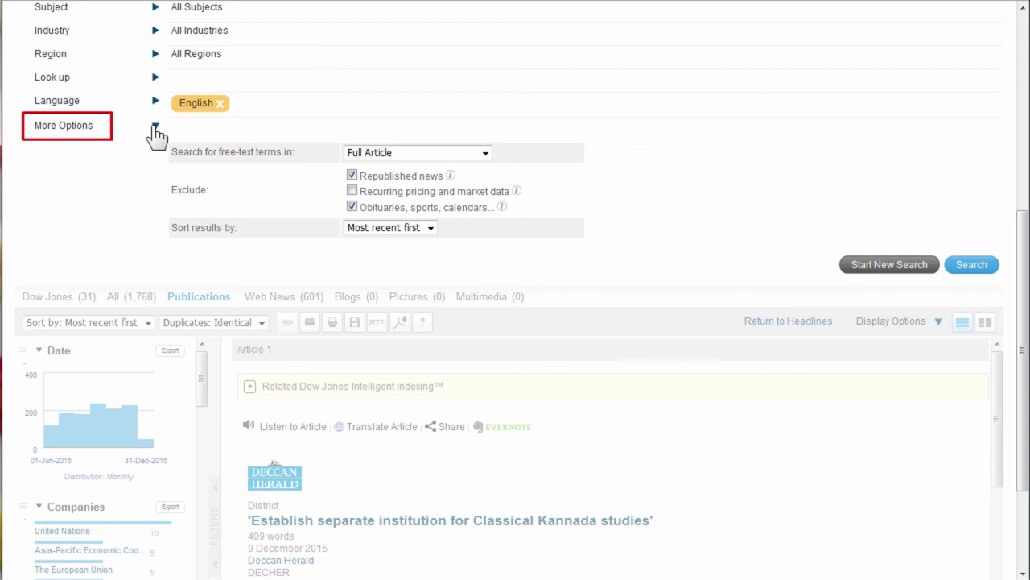
left_click(484, 152)
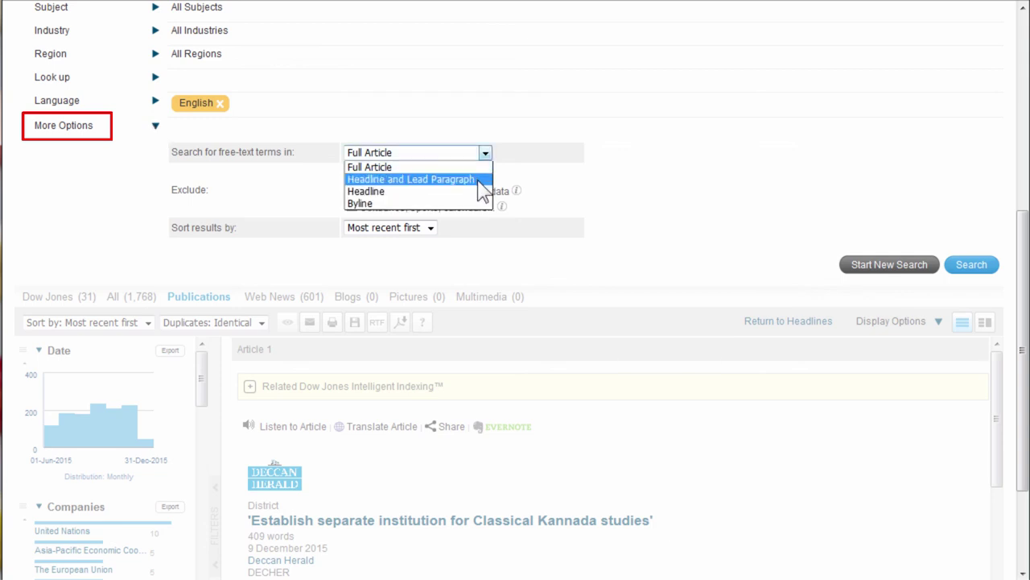
left_click(481, 180)
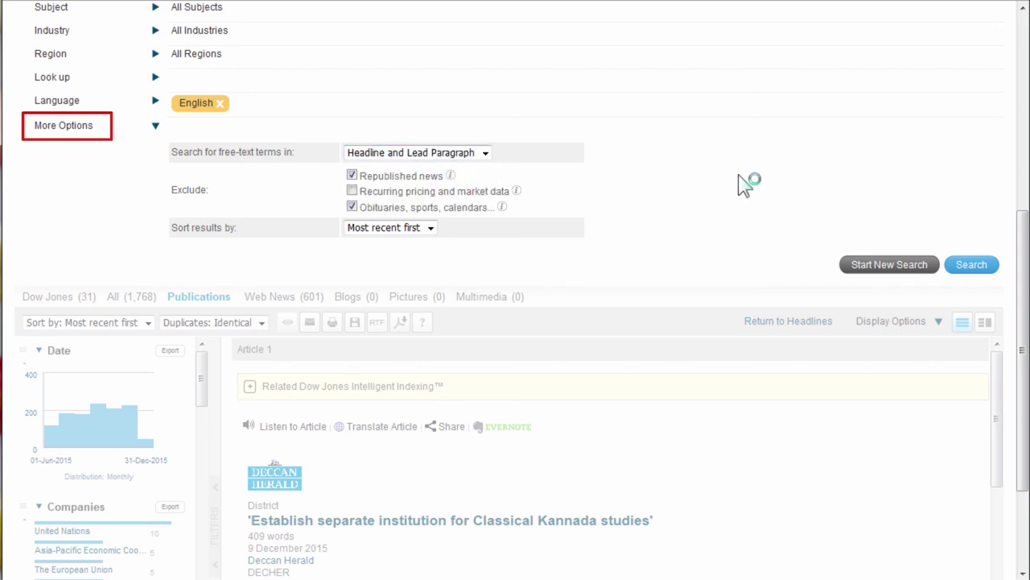
left_click(970, 265)
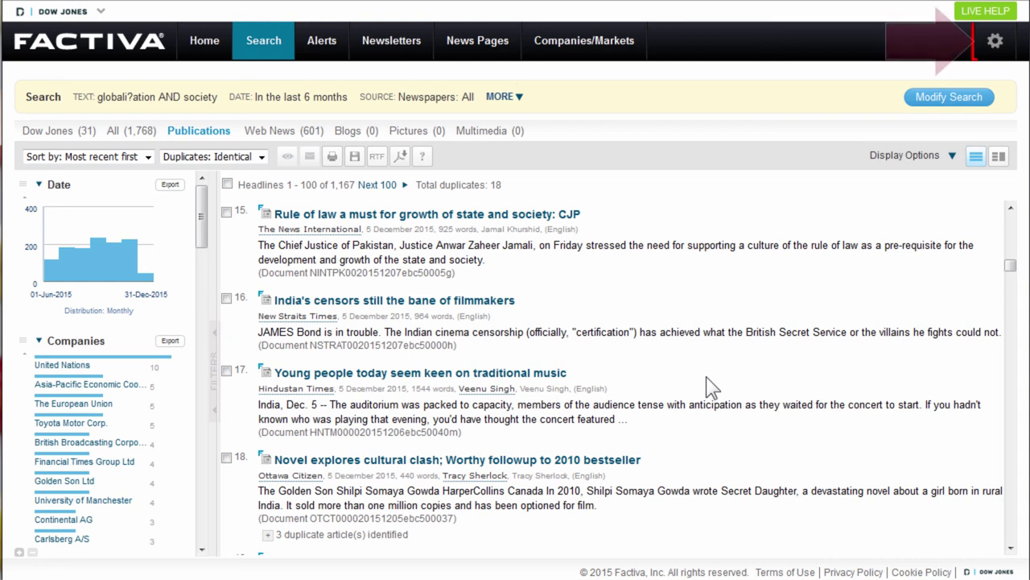
Log out of Factiva via the gear menu's LOGOUT option.
left_click(995, 42)
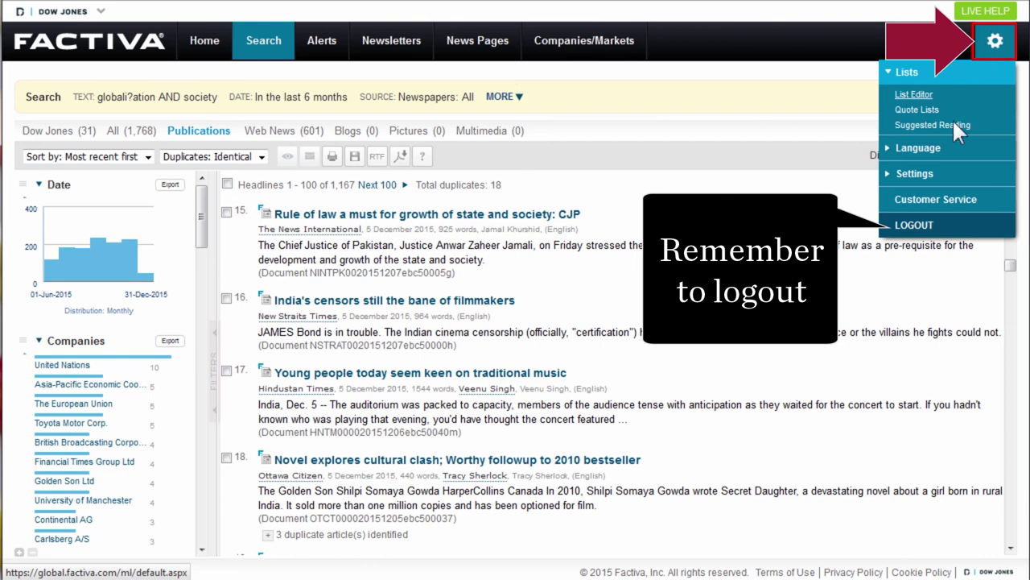
left_click(915, 225)
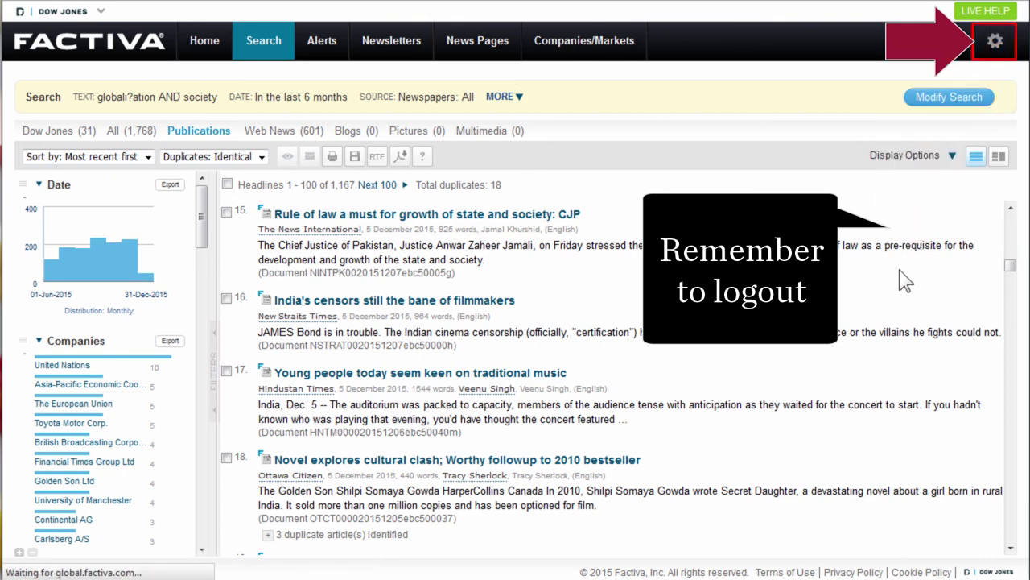